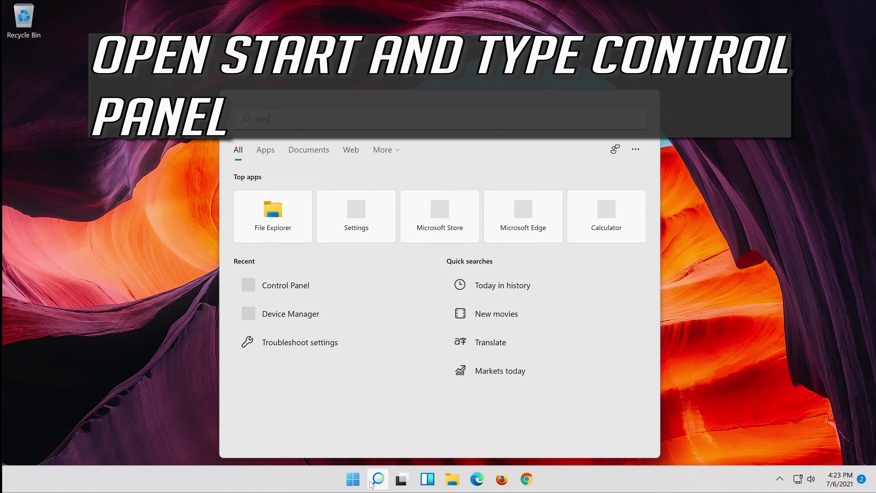
Find and open Control Panel, and bring up the Sound settings under Hardware and Sound.
text(trol panel)
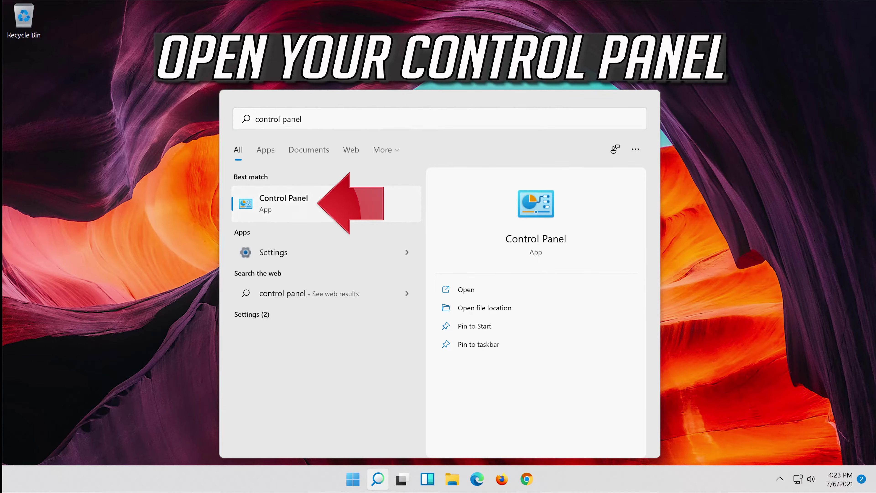
click(353, 199)
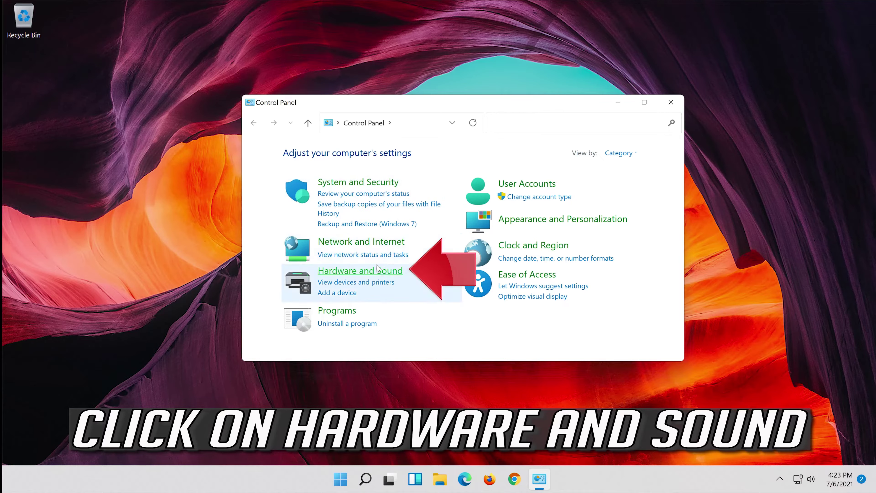
click(365, 273)
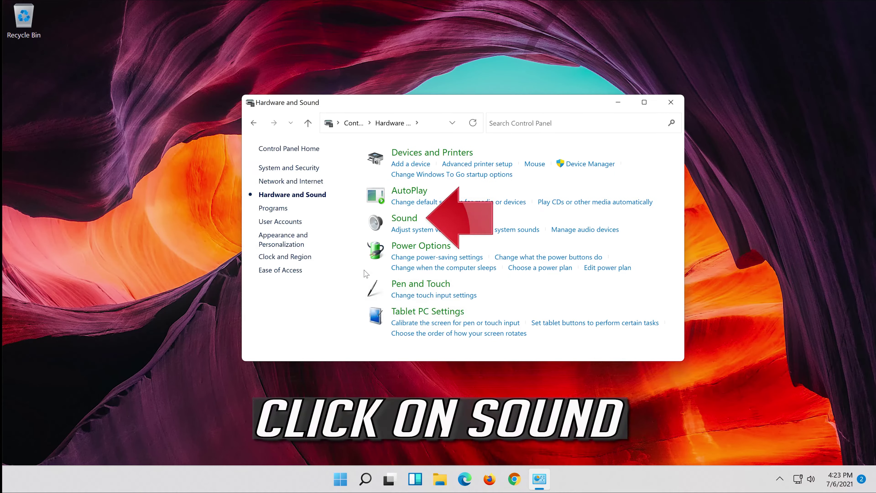
click(393, 221)
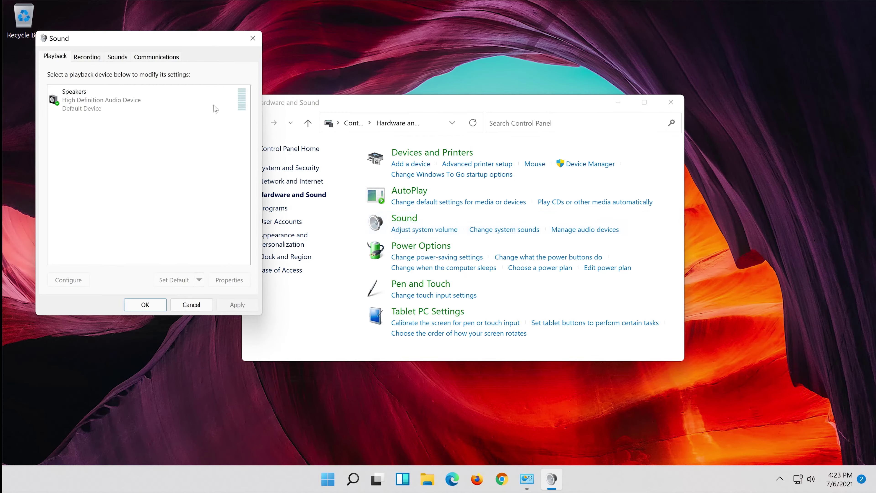
Close the Control Panel window behind the Sound dialog and select the Microphone among the recording devices.
drag(167, 42, 481, 86)
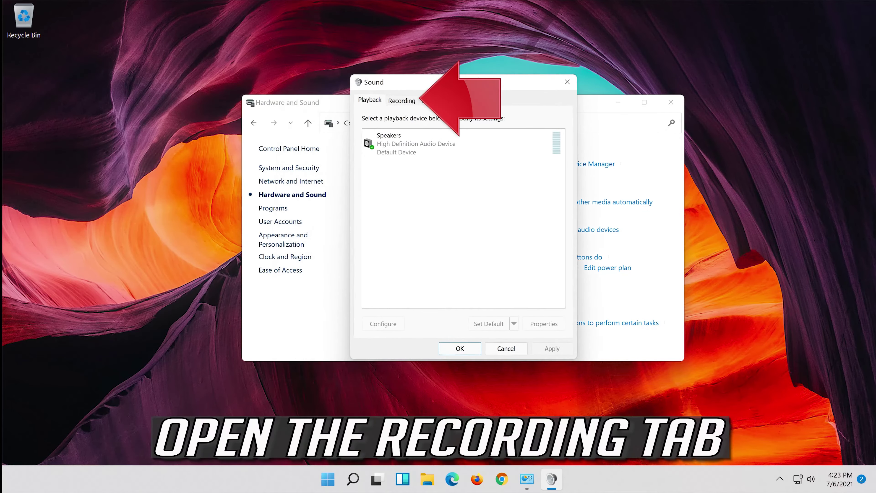
click(670, 102)
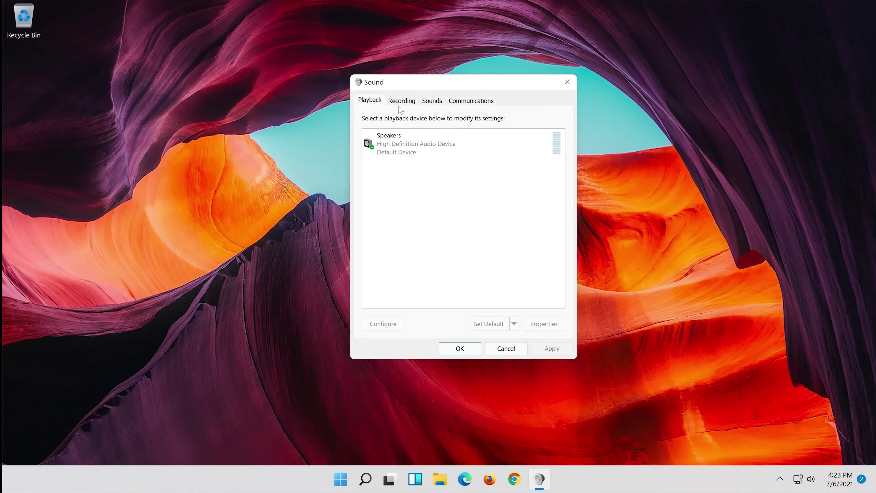
click(403, 103)
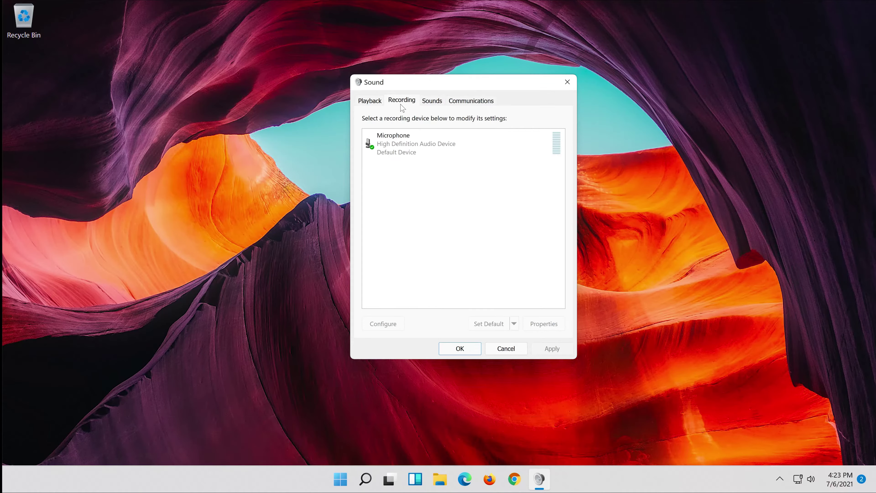
click(406, 144)
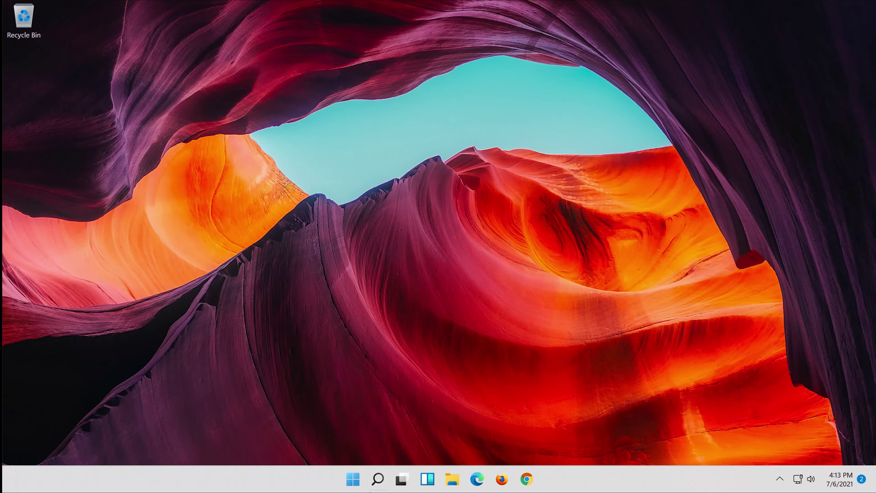
Search Windows for "device manager" and open Device Manager, moving its window towards the middle of the desktop.
click(371, 490)
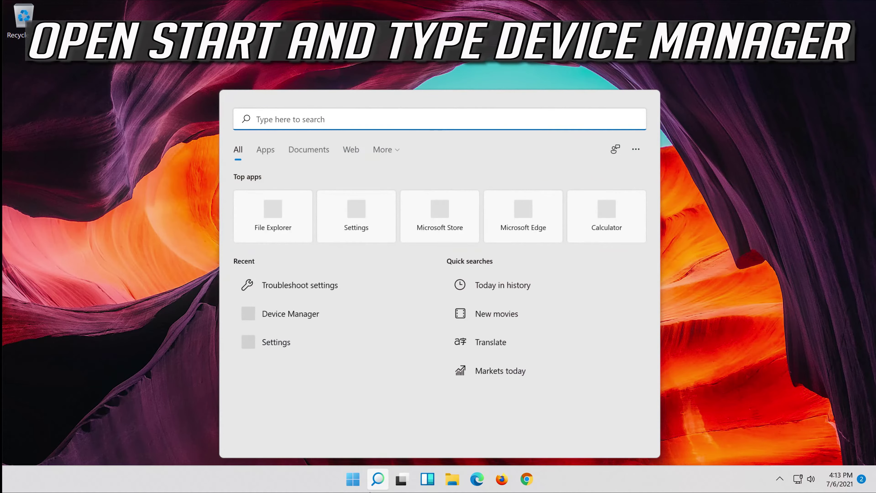
text(de)
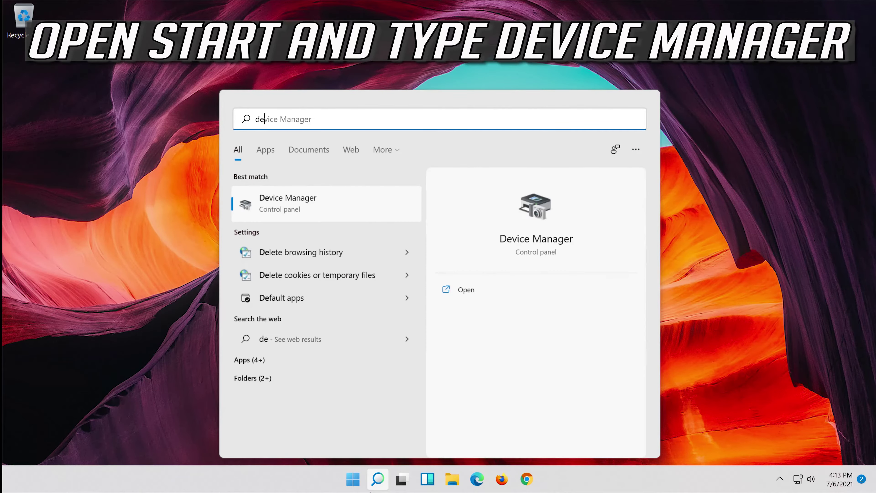
text(vice manager)
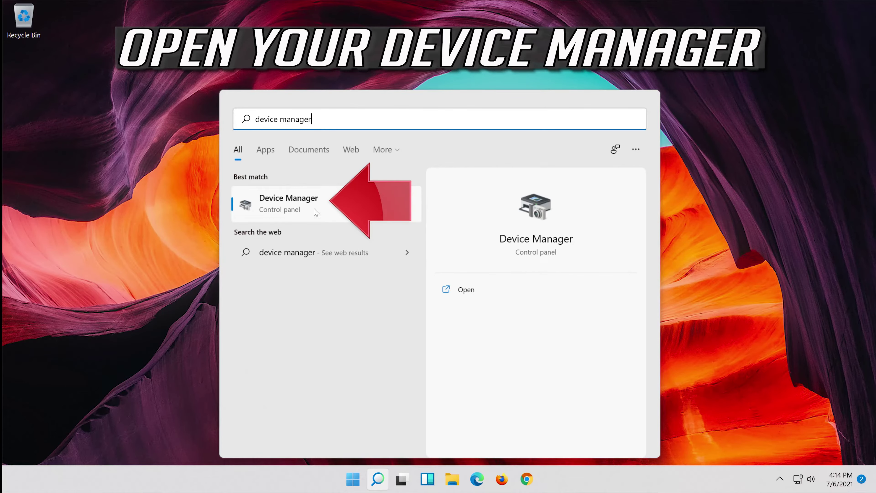
click(341, 205)
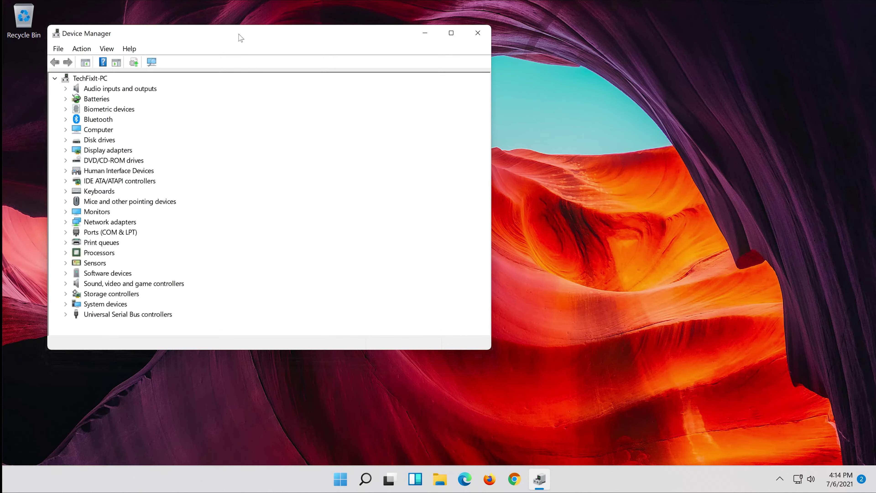
drag(240, 38, 458, 79)
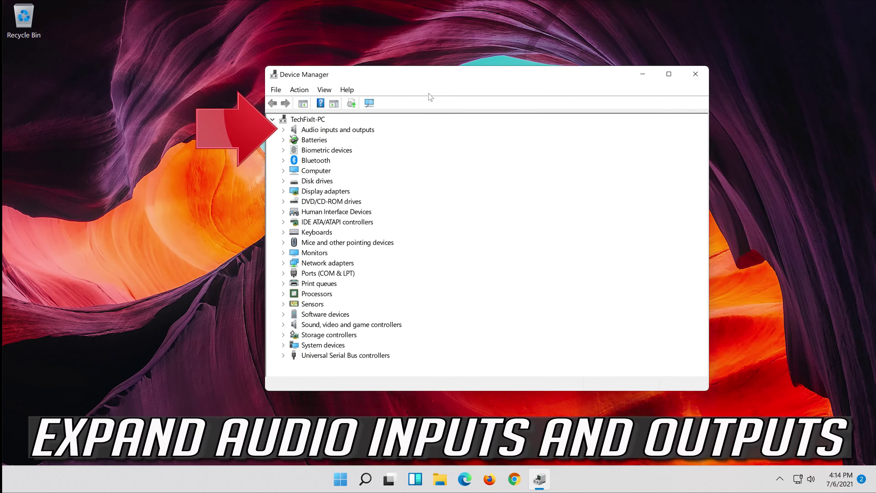
Show the driver properties of the Microphone (High Definition Audio Device) under Audio inputs and outputs.
click(284, 130)
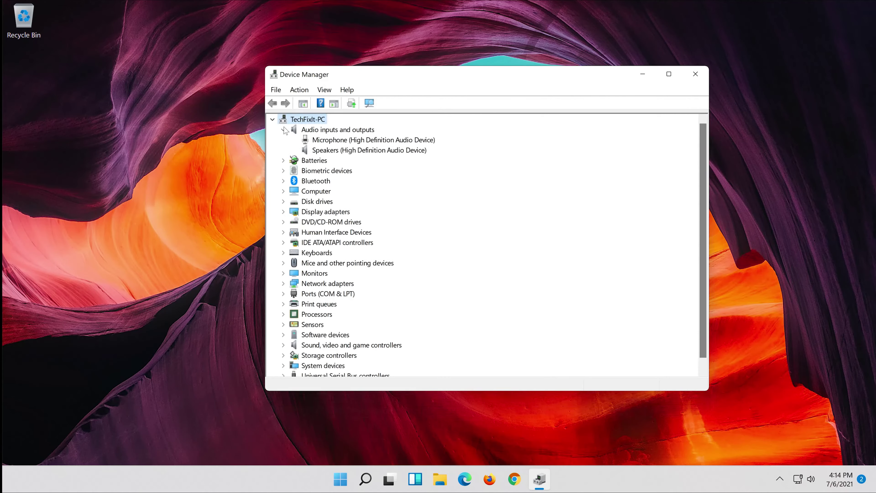
click(334, 140)
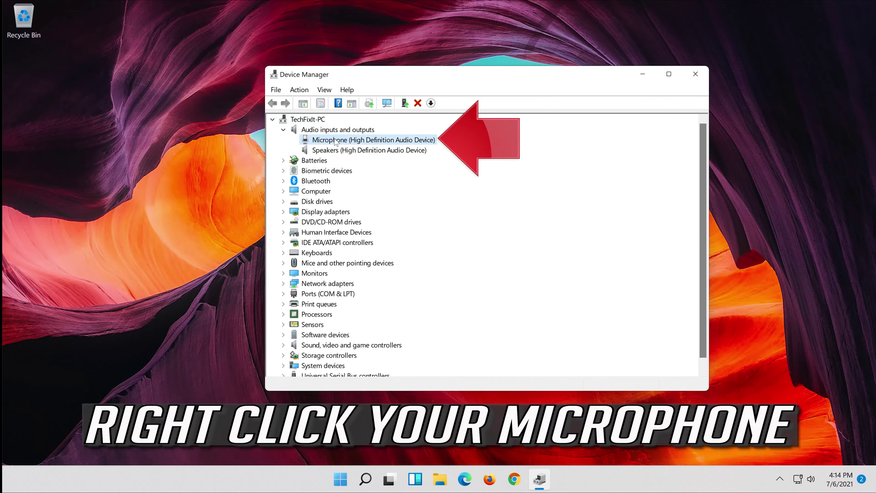
right_click(372, 142)
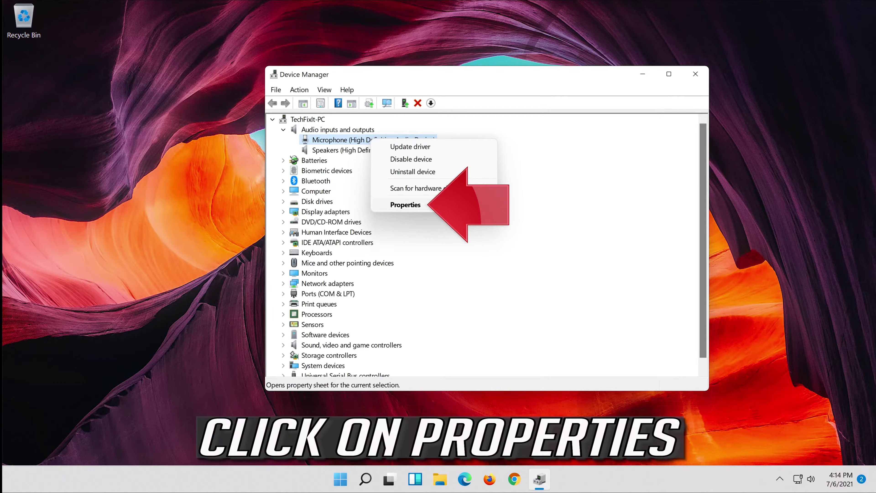
click(443, 204)
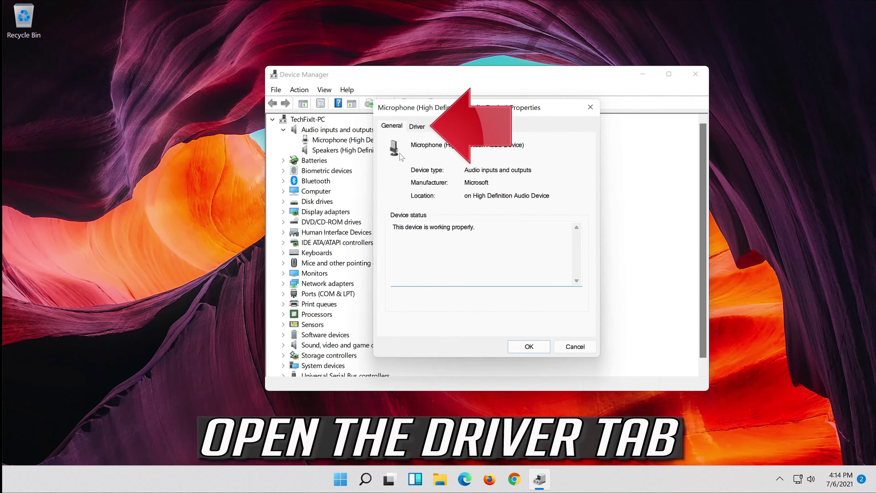
click(419, 128)
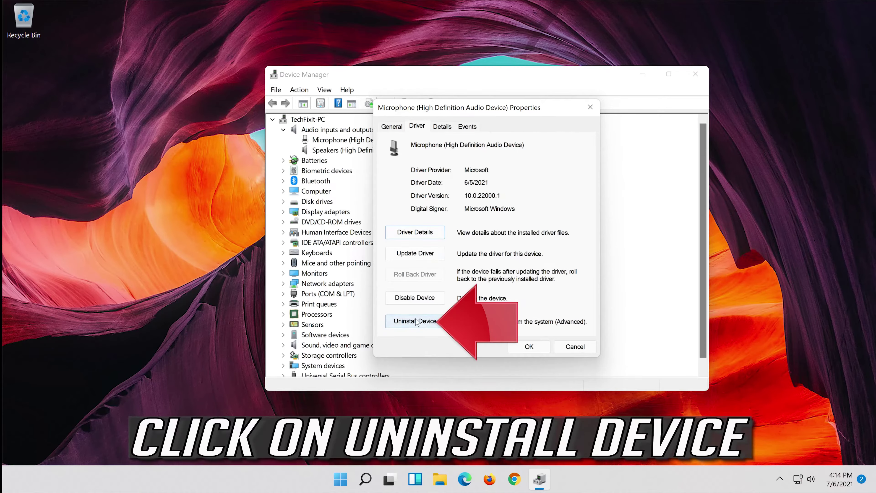
Uninstall the microphone device from the system and close Device Manager.
click(433, 322)
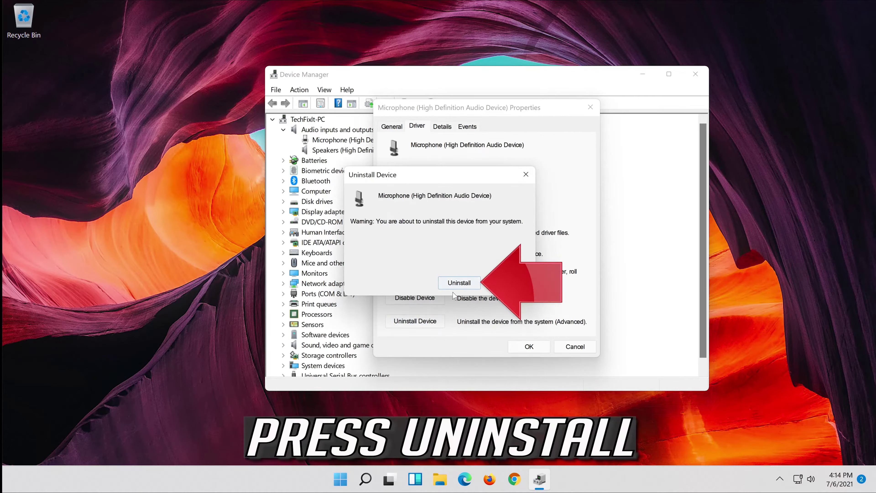
click(455, 283)
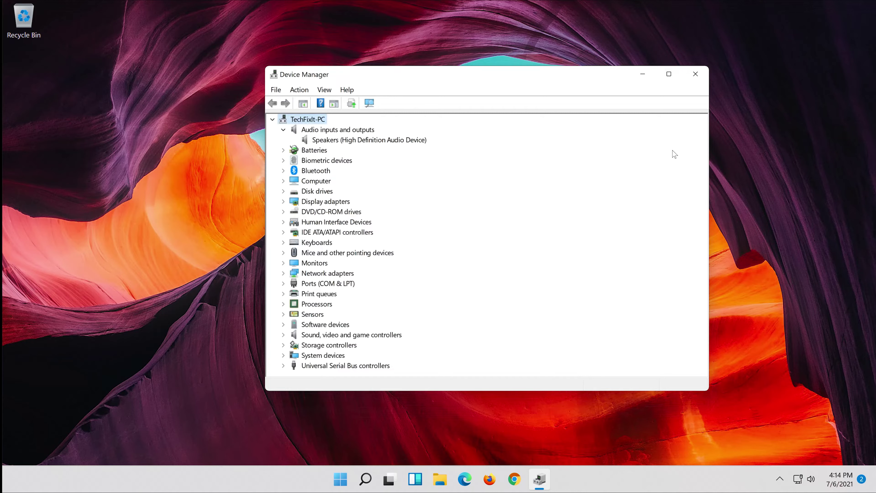
click(695, 74)
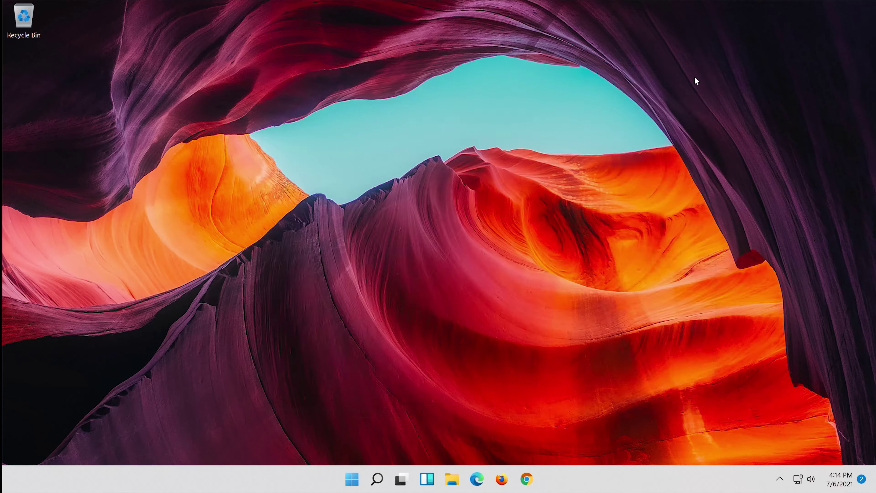
Restart the computer from the Windows power options.
click(347, 488)
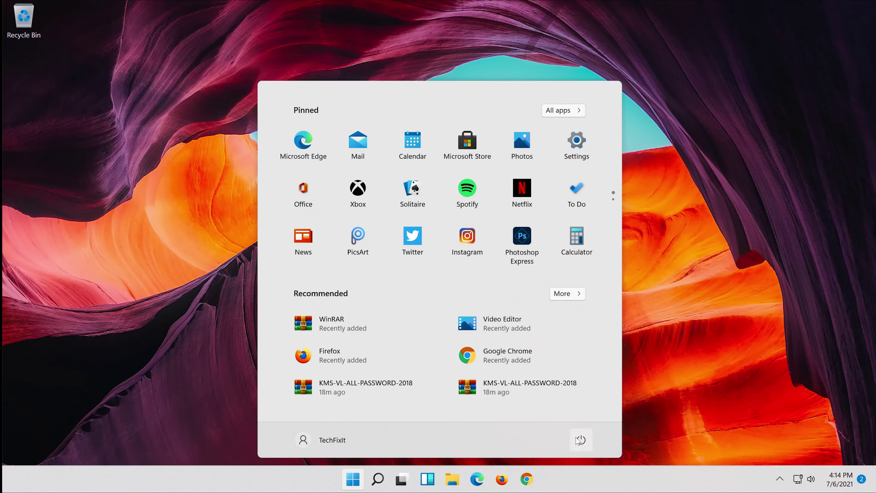
click(581, 440)
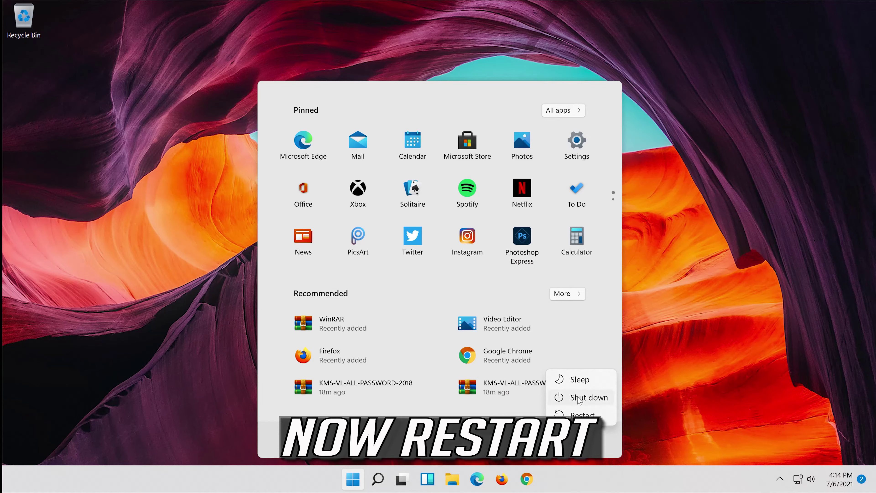
click(583, 415)
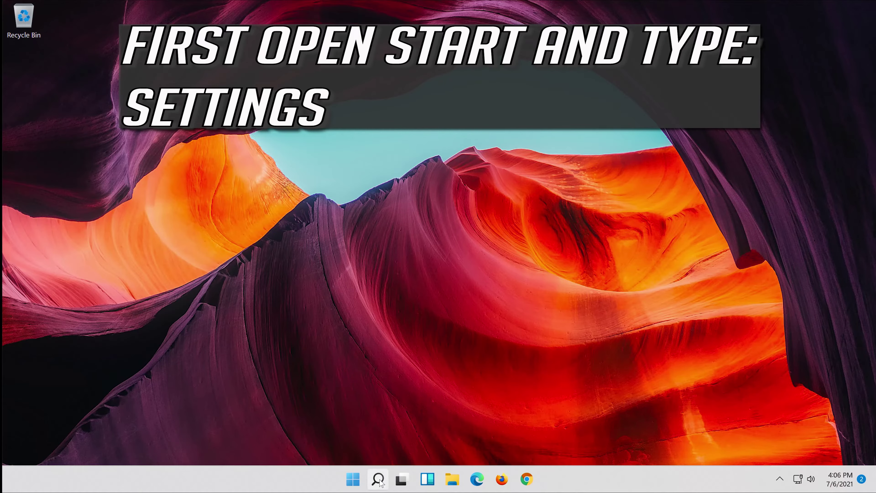
Search Windows for "settings" and open the Settings app.
click(380, 481)
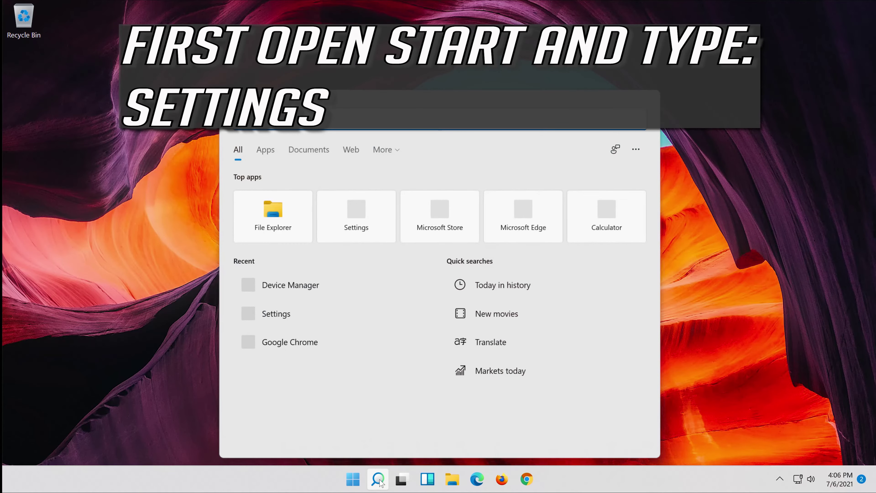
text(settings)
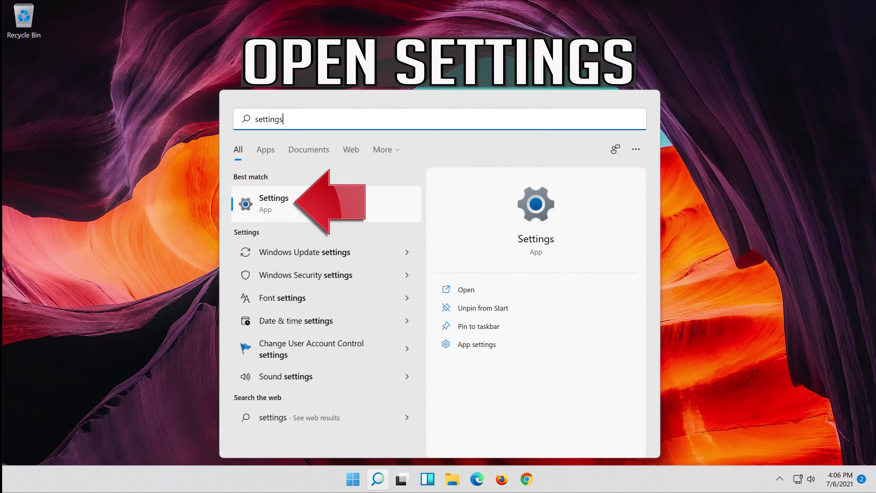
click(333, 209)
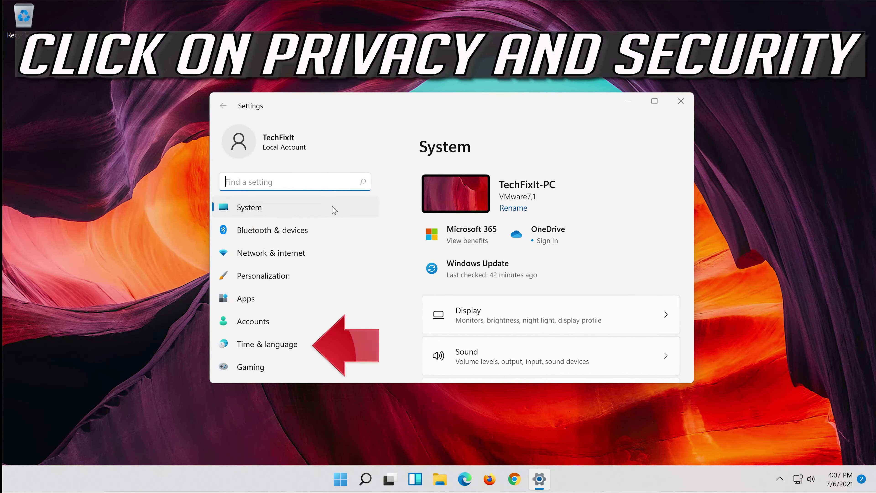
Open the Microphone permissions page under Privacy & security.
scroll(313, 277, down, 3)
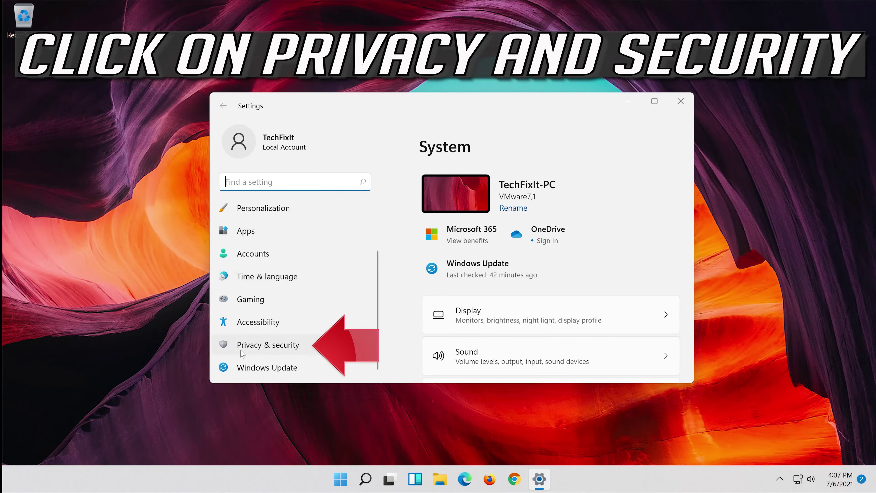
click(302, 345)
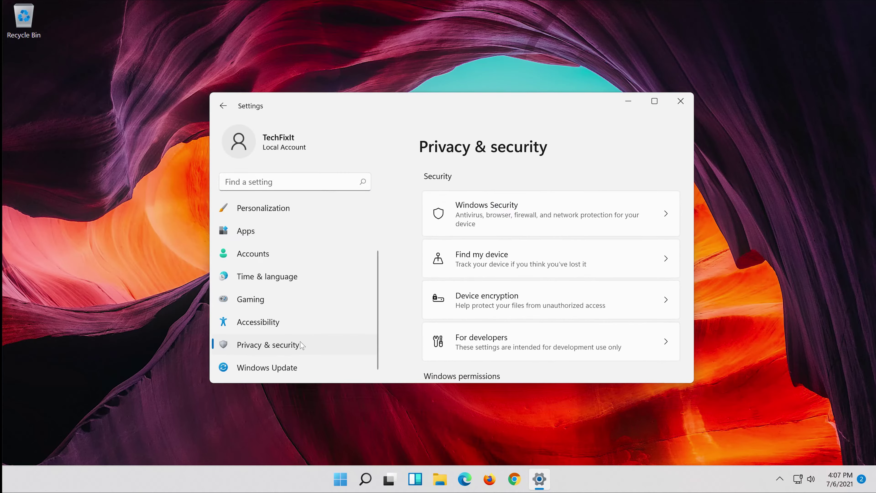
scroll(528, 298, down, 8)
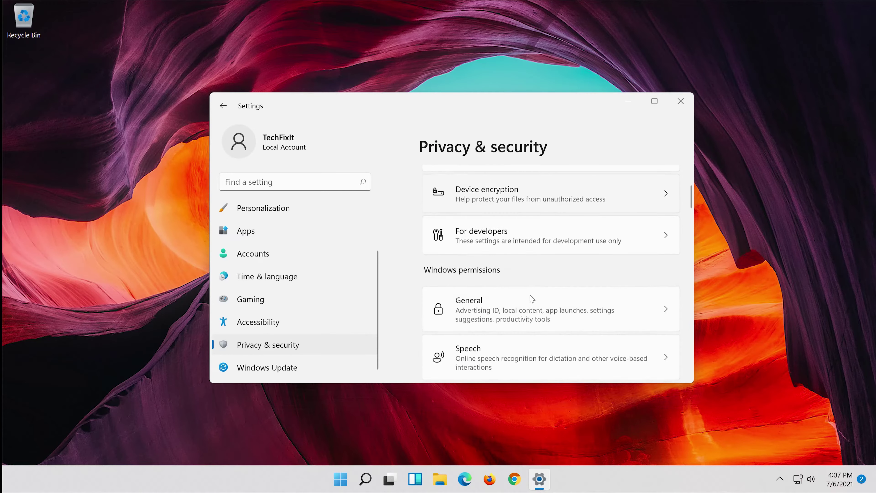
scroll(530, 298, down, 8)
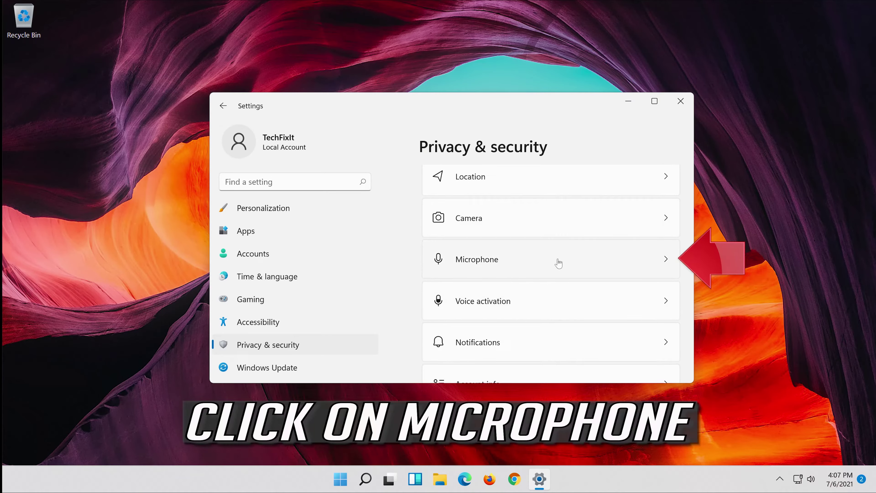
click(566, 265)
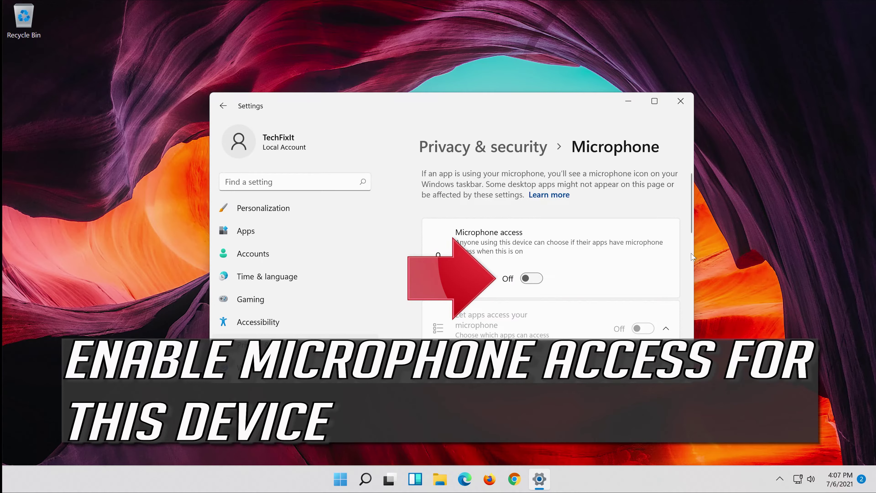
Turn on Microphone access for the device and allow apps to access the microphone.
click(540, 278)
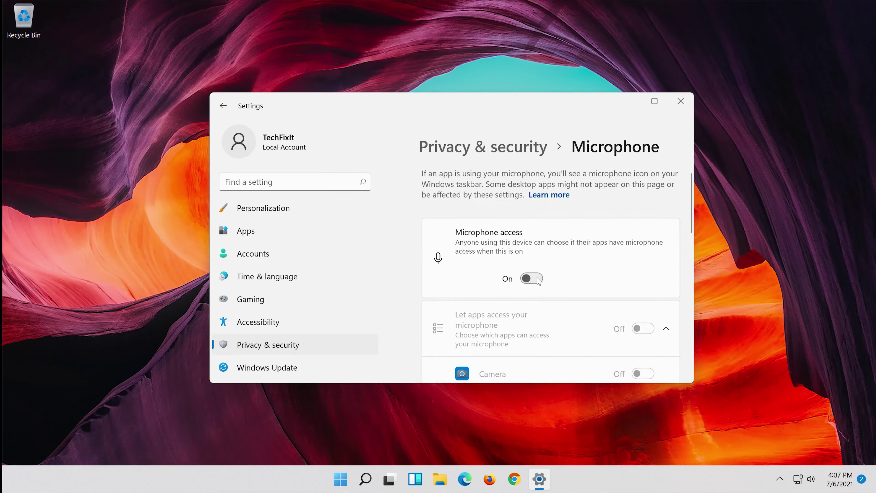
scroll(610, 242, down, 2)
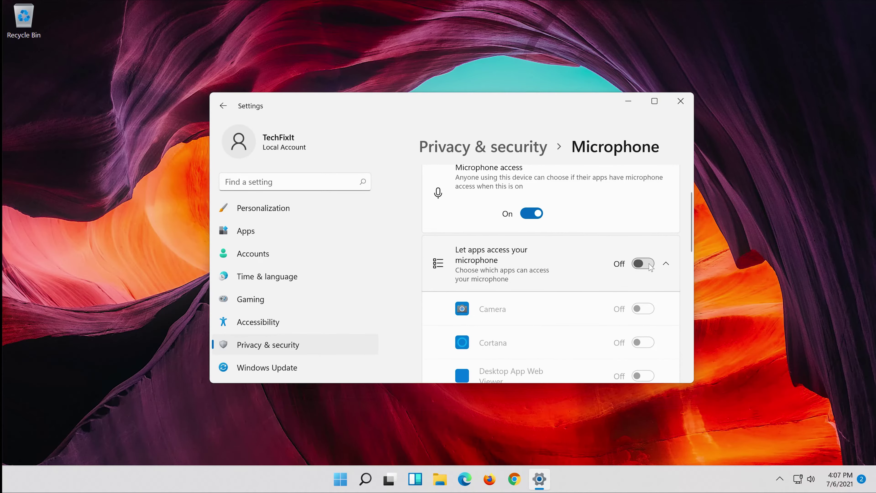
click(650, 267)
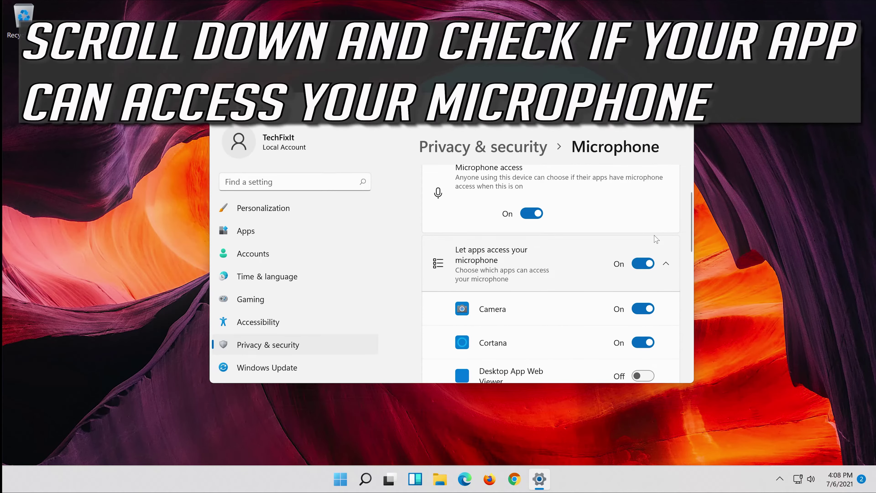
Turn on microphone access for desktop apps at the end of the app permission list, and close Settings.
scroll(634, 248, down, 4)
scroll(632, 247, down, 1)
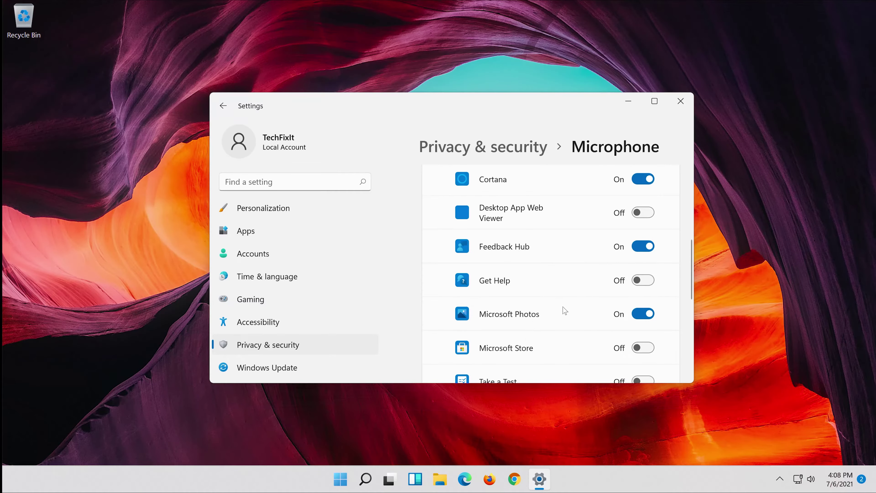
scroll(607, 320, down, 5)
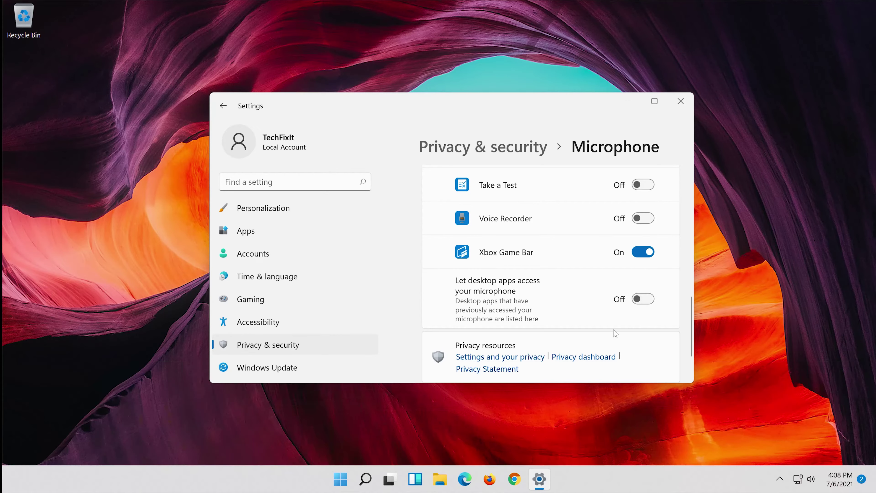
click(643, 300)
click(687, 99)
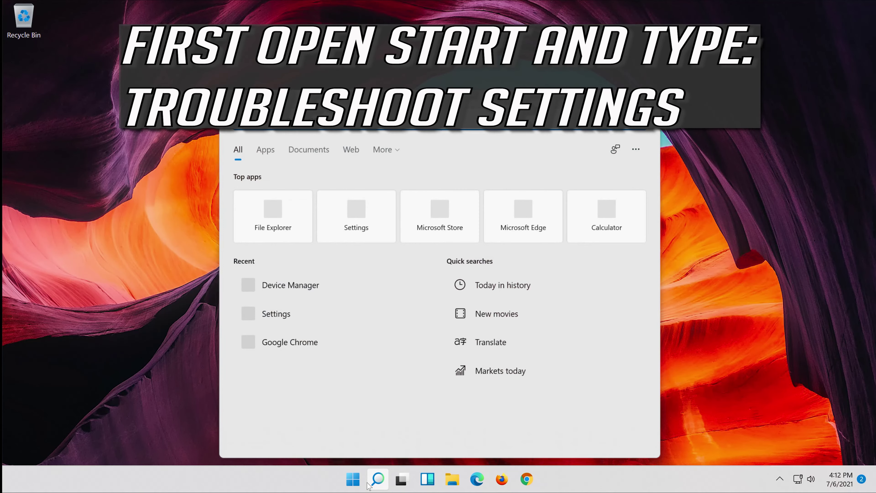
Search Windows for "troubleshoot settings" and open the Troubleshoot settings page.
text(troubleshoo)
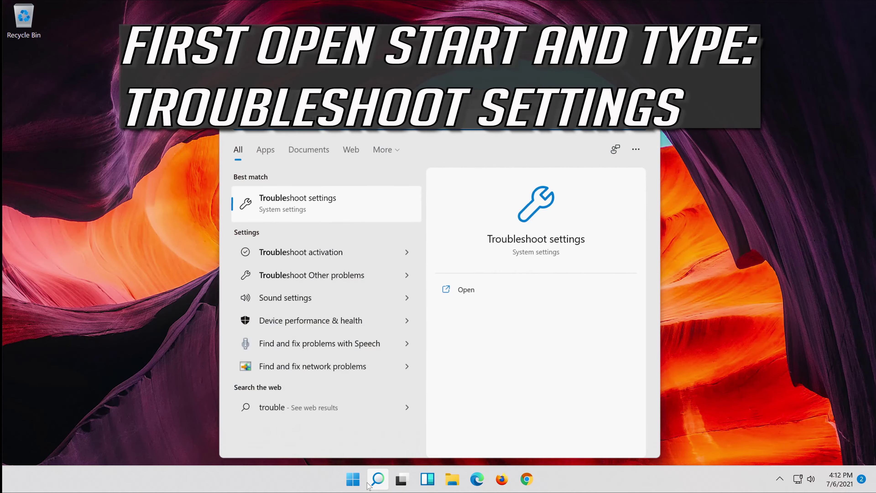
text(t settings)
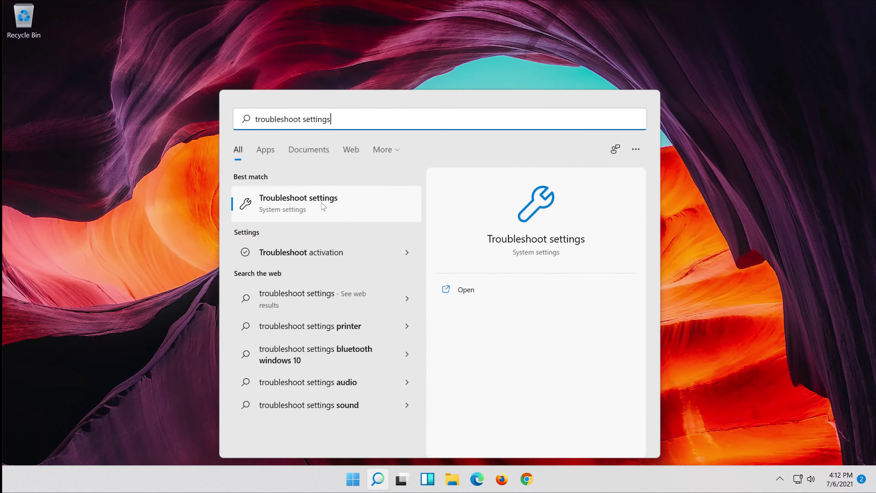
click(326, 206)
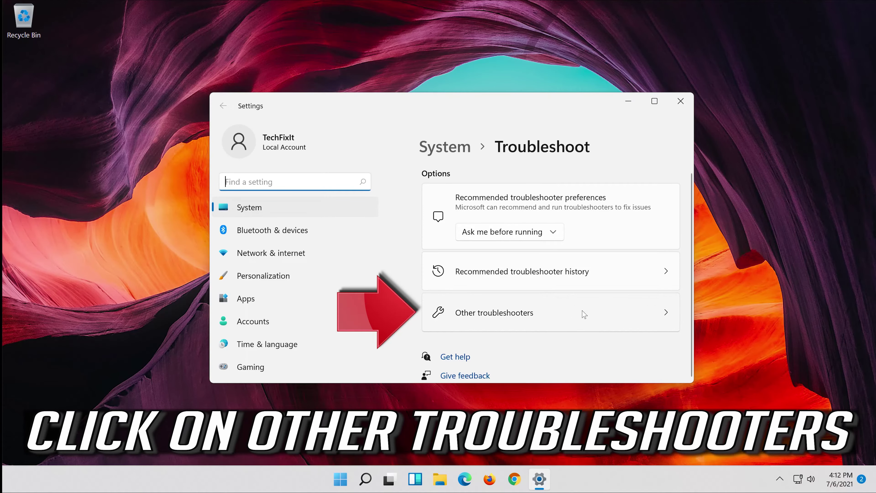
Run the Recording Audio troubleshooter from the Other troubleshooters list.
click(665, 313)
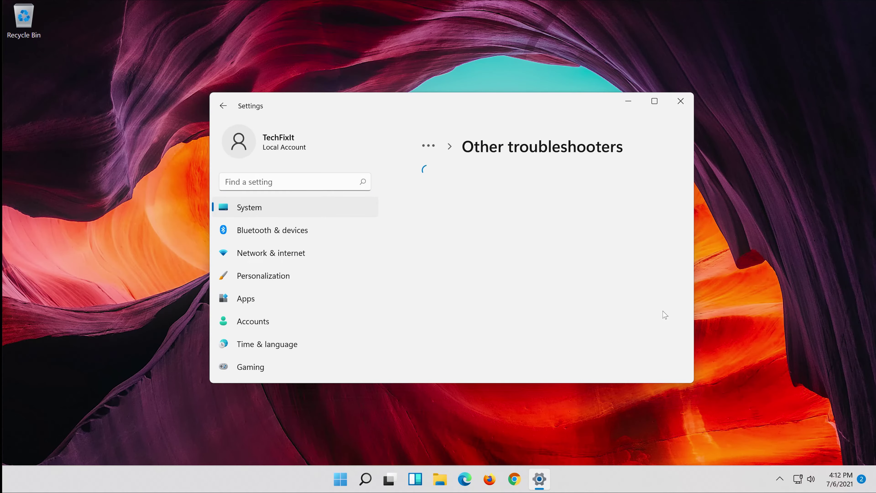
scroll(556, 321, down, 7)
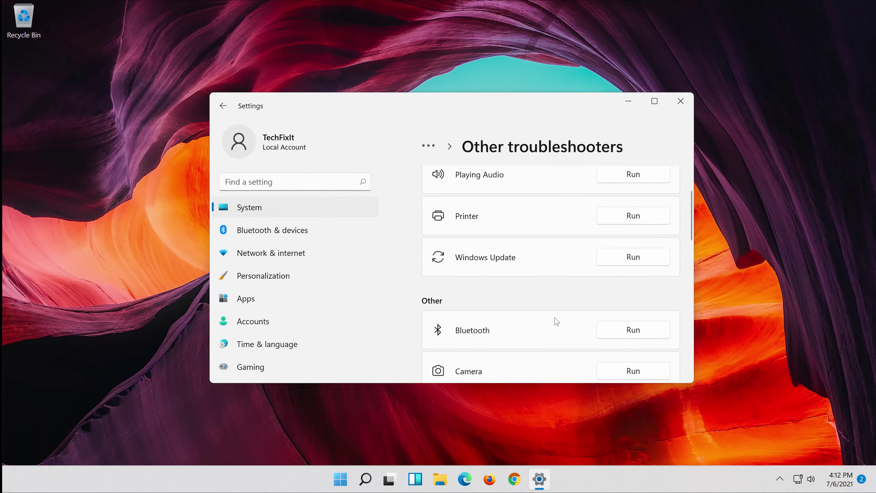
scroll(556, 321, down, 7)
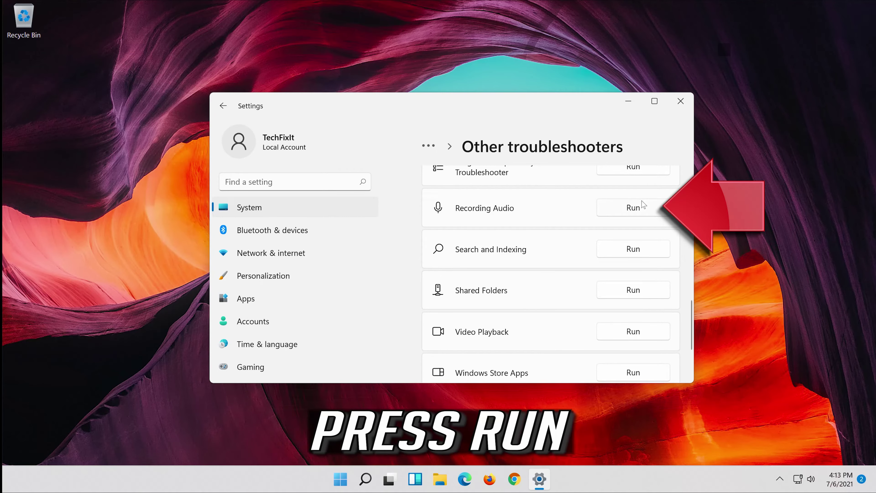
click(641, 206)
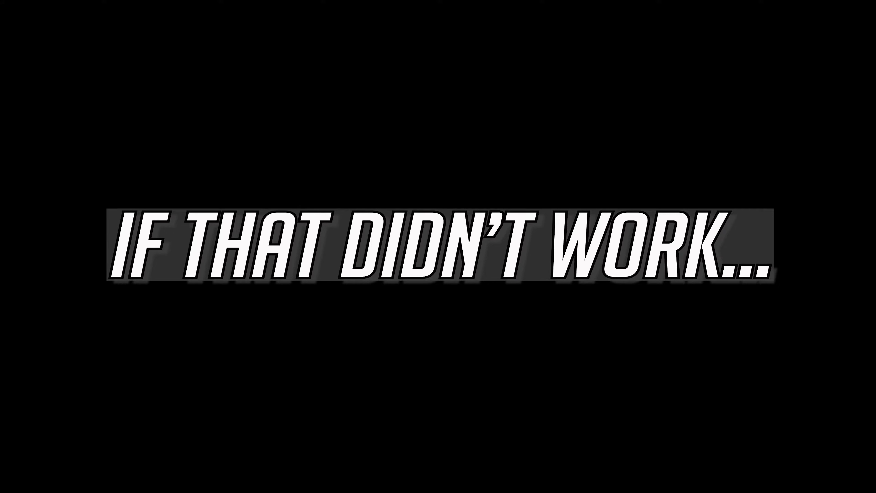
Search Windows for "device manager" and open Device Manager.
click(378, 479)
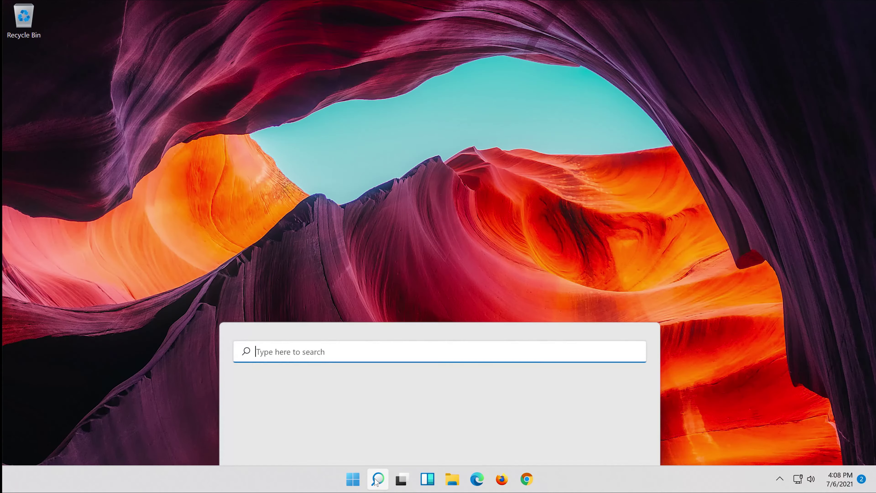
text(devic)
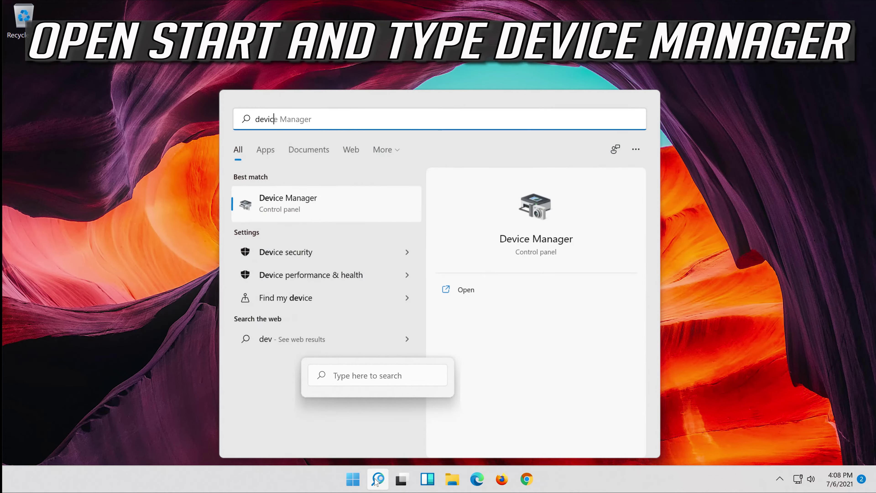
text(e manager)
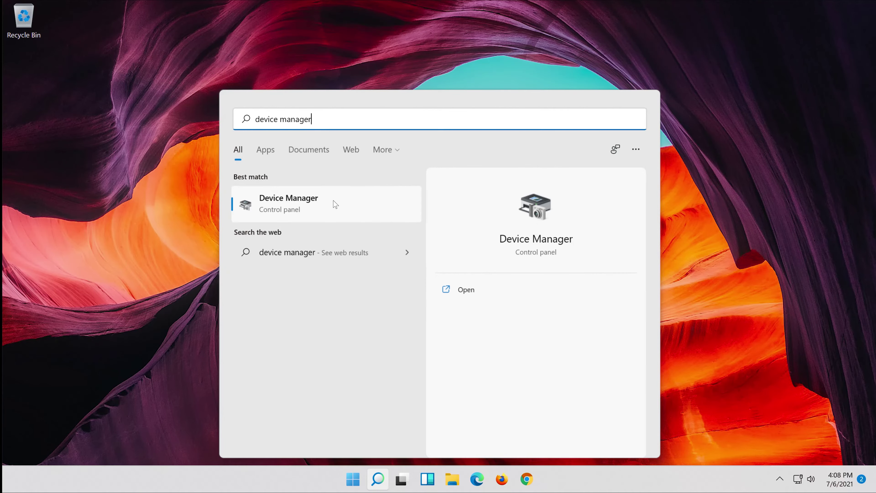
click(334, 204)
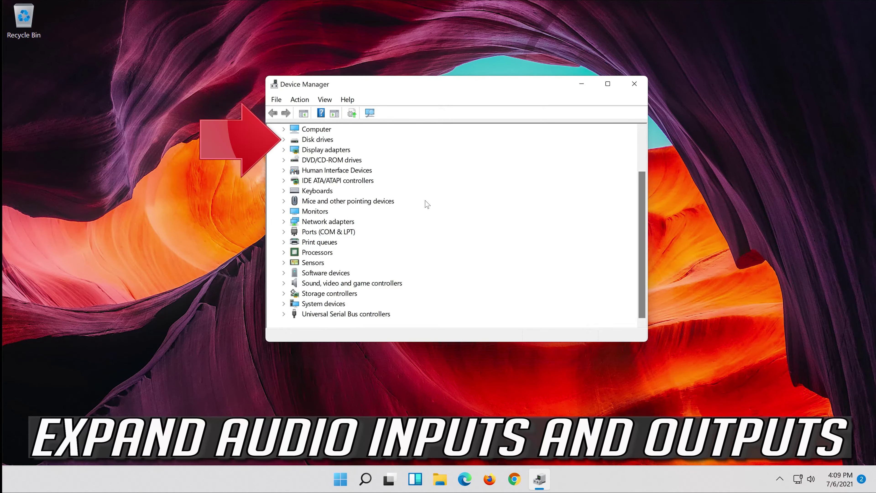
Expand Audio inputs and outputs and open the properties of Microphone (High Definition Audio Device).
scroll(427, 206, up, 2)
click(307, 129)
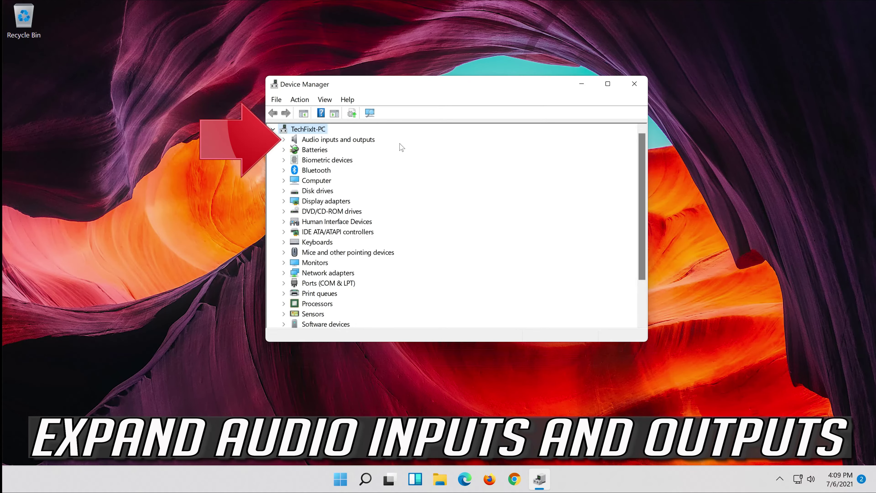
click(283, 140)
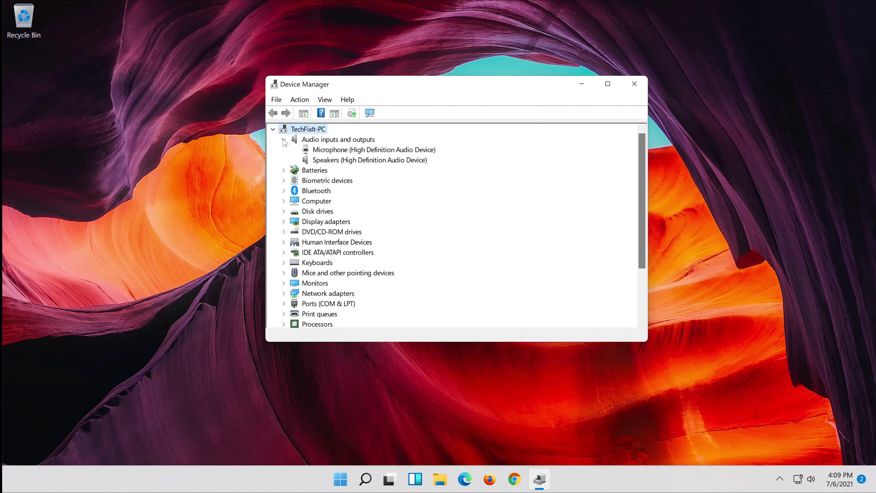
click(321, 150)
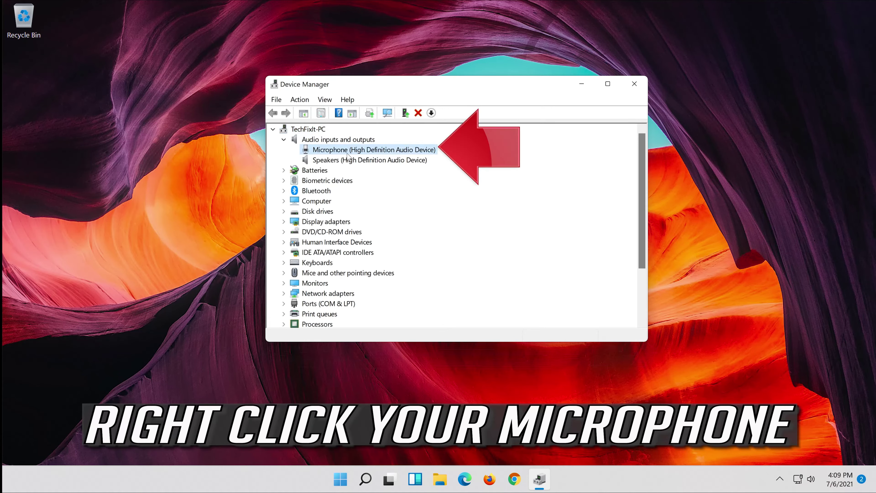
right_click(399, 149)
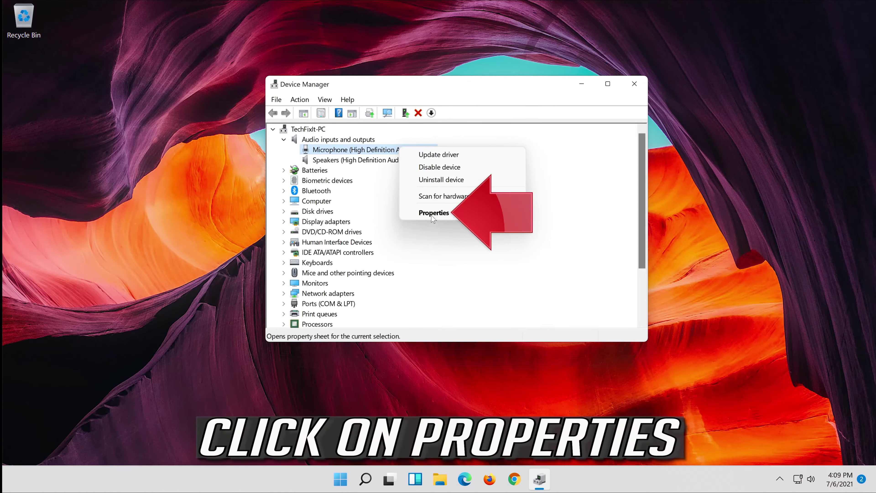
click(422, 214)
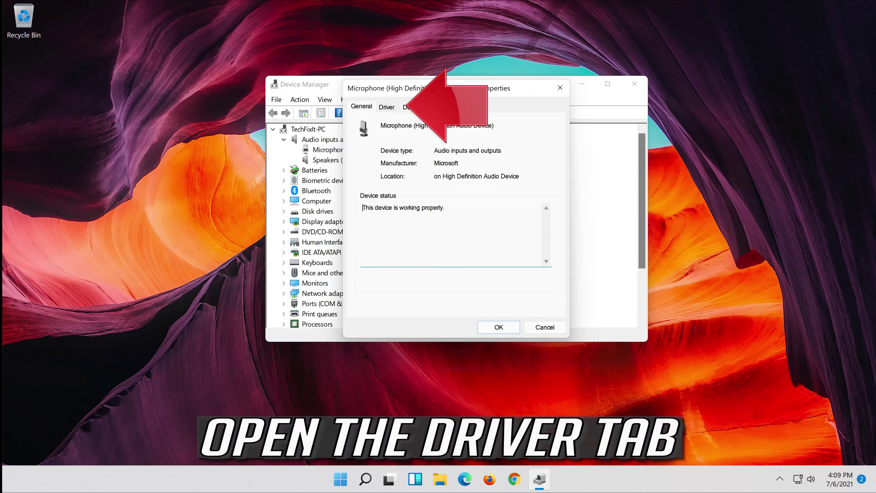
Start a driver update for the microphone and let Windows search automatically for drivers.
click(388, 109)
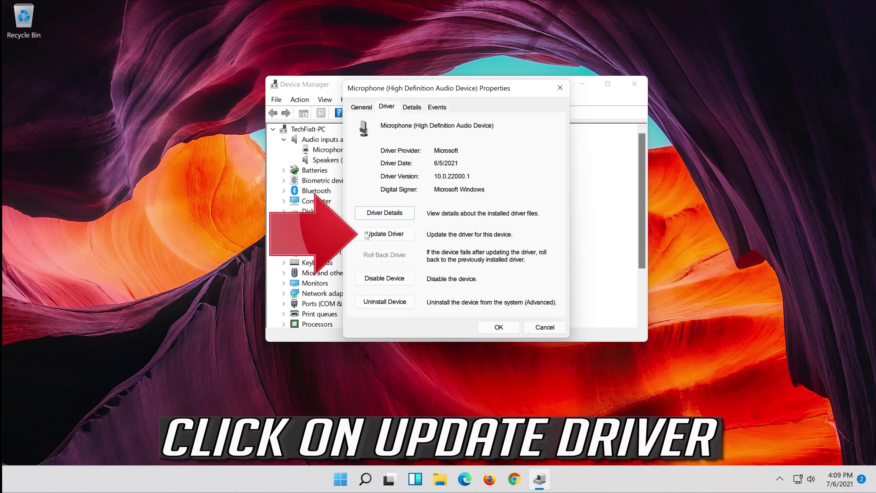
click(386, 240)
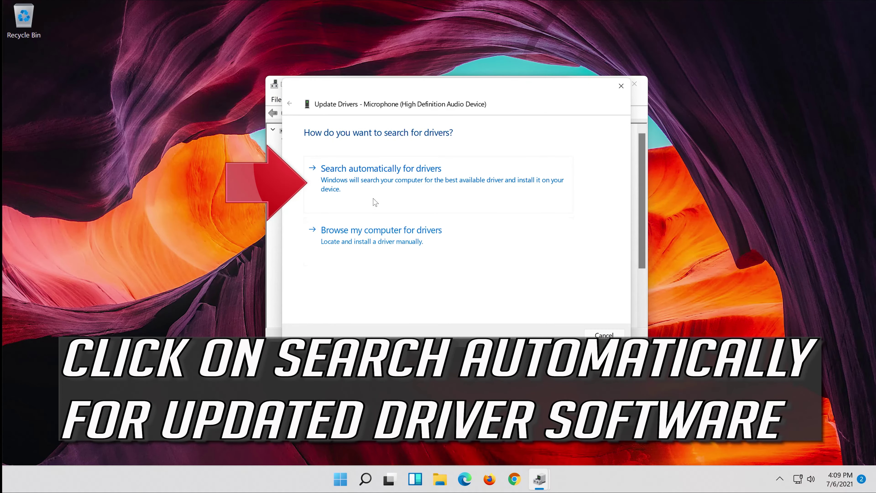
click(411, 185)
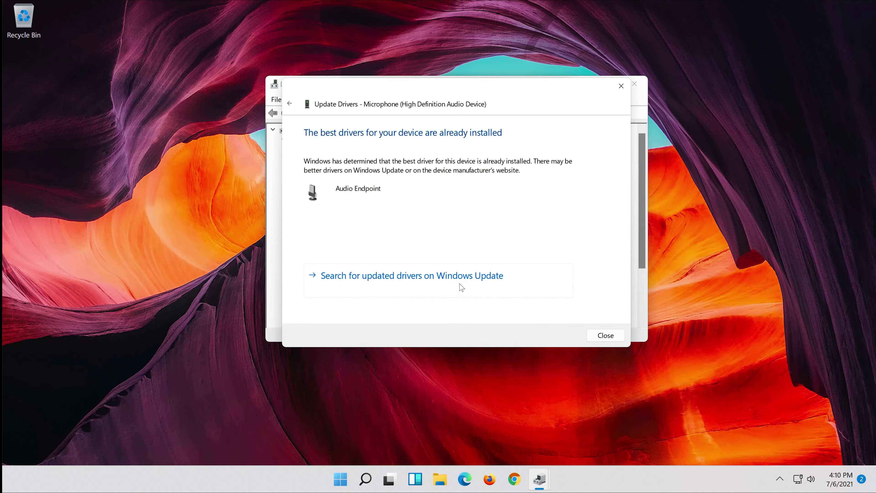
Check Windows Update for updated drivers, and close Settings, the microphone properties and Device Manager.
click(462, 287)
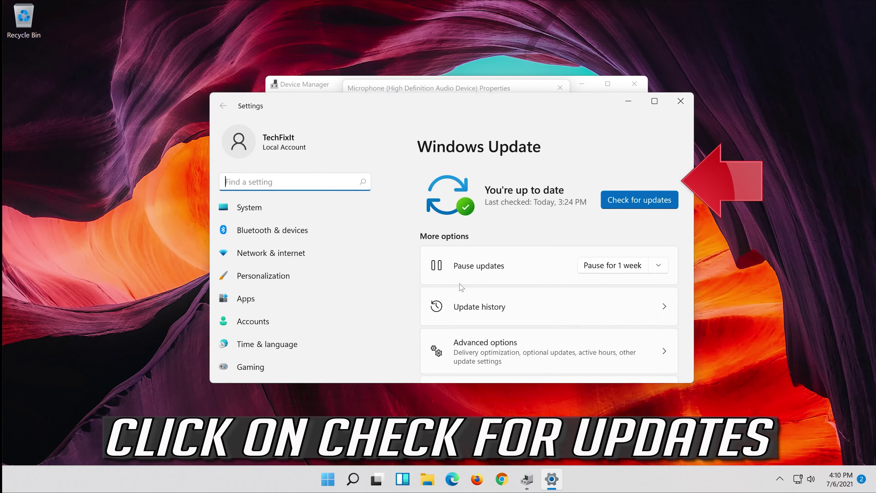
click(641, 199)
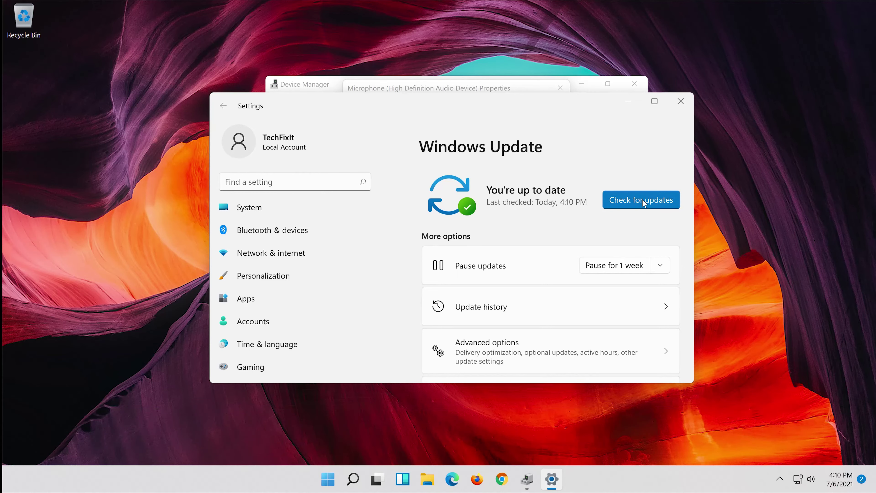
click(681, 96)
click(499, 327)
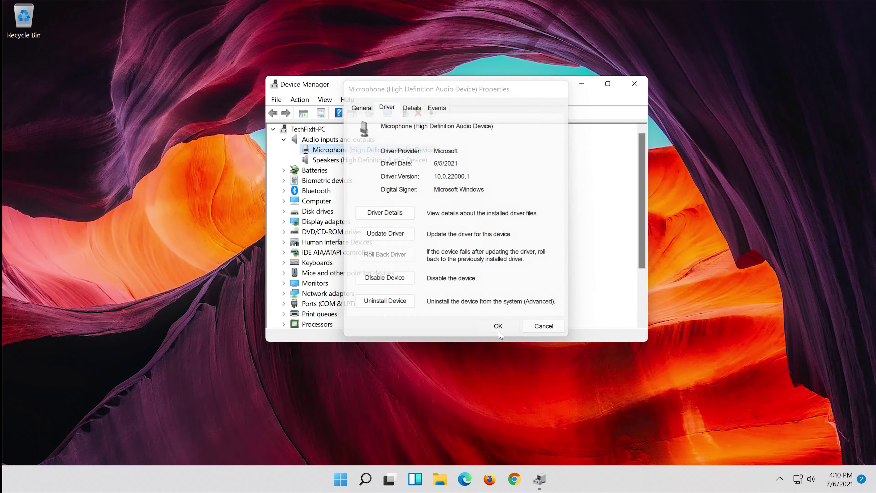
click(635, 82)
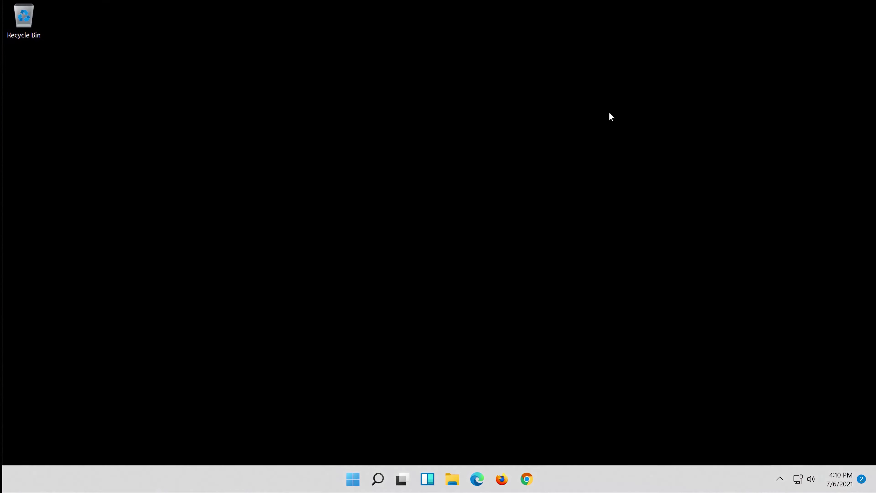